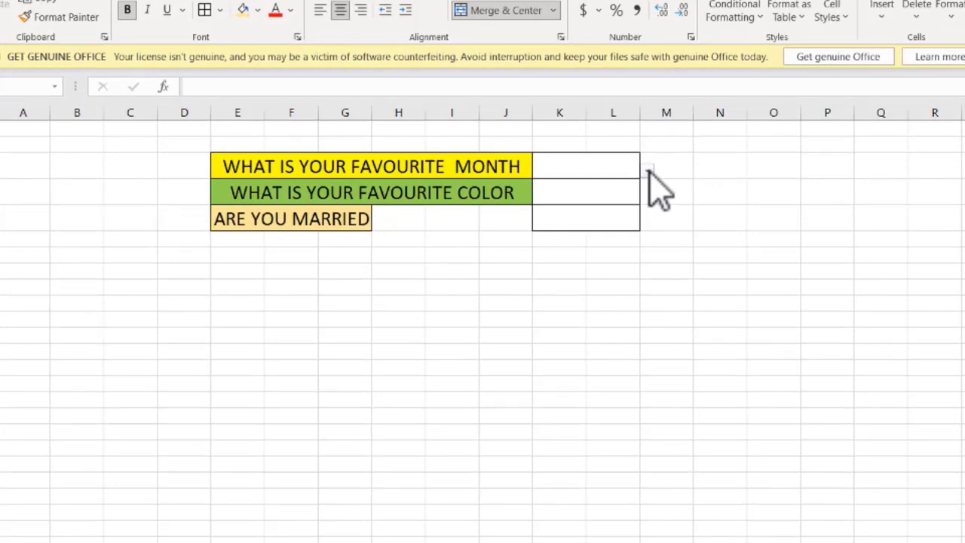
Try FEBRUARY and MAY as the favourite month answer on Sheet1, finishing with DECEMBER
{"action": "left_click", "coordinate": [649, 171]}
{"action": "left_click", "coordinate": [647, 171]}
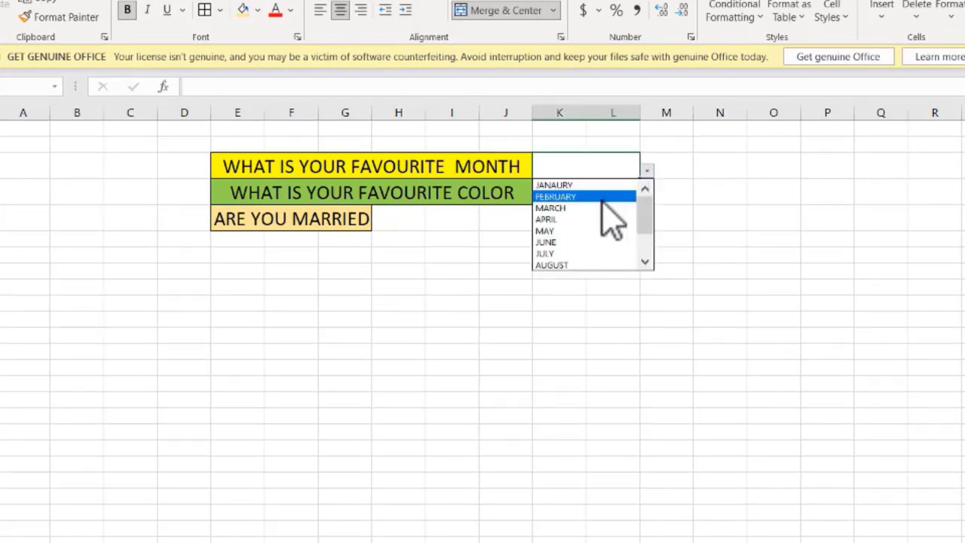
{"action": "left_click", "coordinate": [565, 196]}
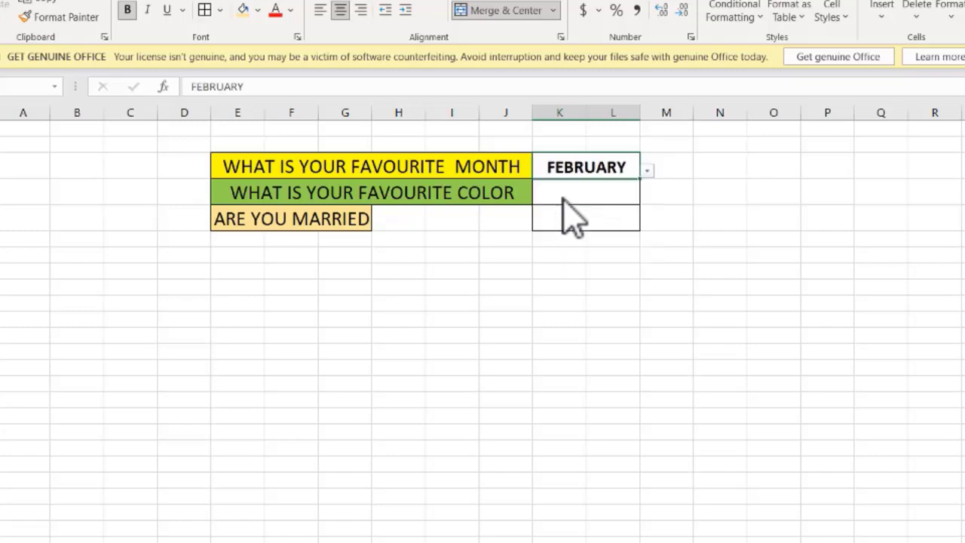
{"action": "left_click", "coordinate": [646, 172]}
{"action": "left_click", "coordinate": [615, 218]}
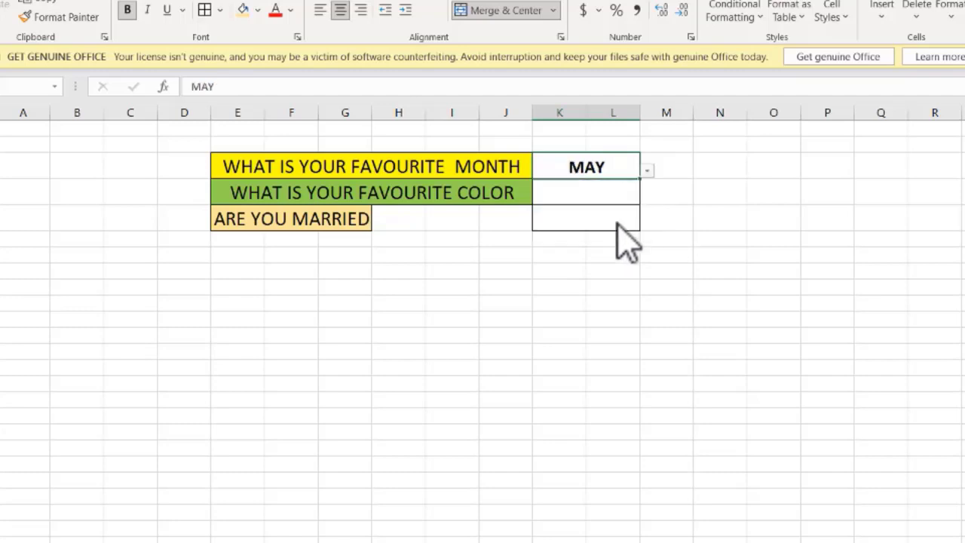
{"action": "left_click", "coordinate": [648, 172]}
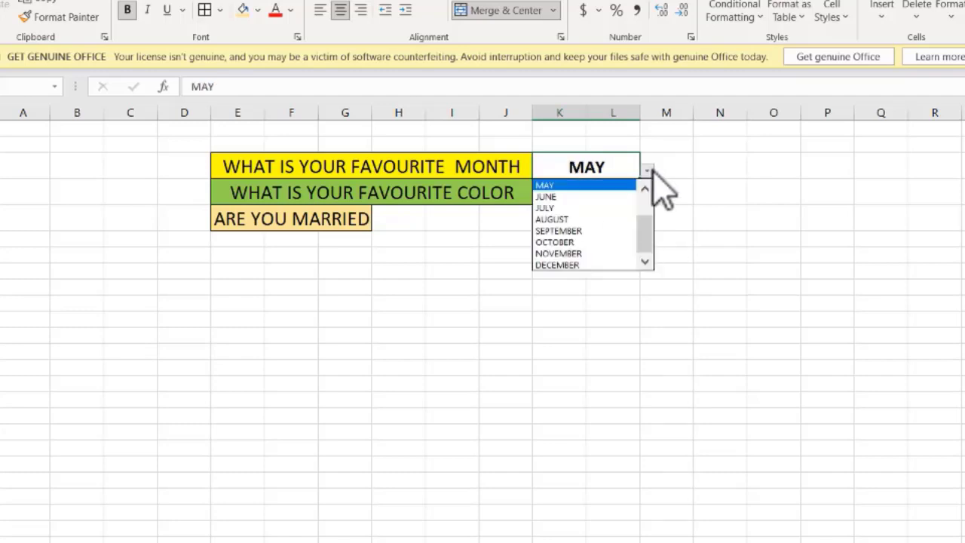
{"action": "left_click", "coordinate": [582, 264]}
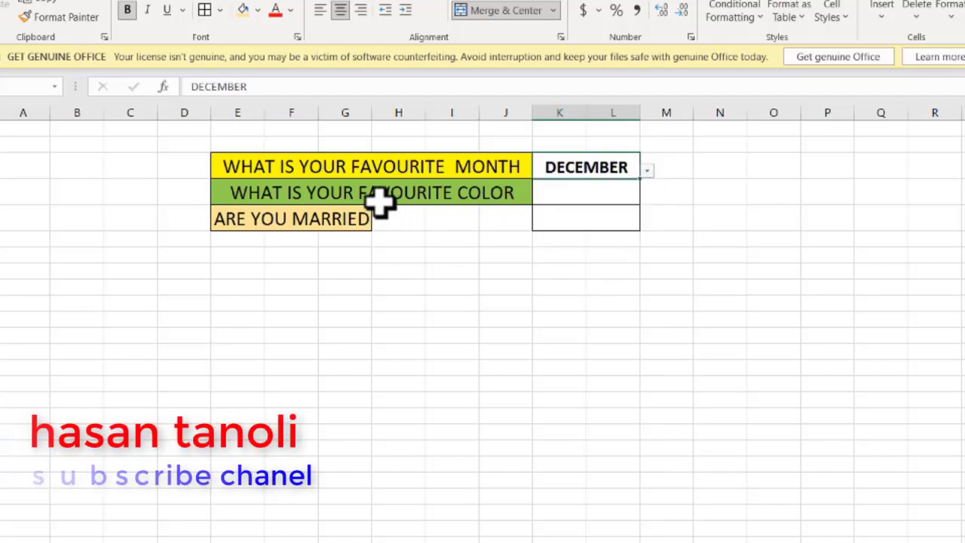
Try WHITE as the favourite color answer, settle on PURPLE, and return to the favourite month answer cell
{"action": "left_click", "coordinate": [604, 201]}
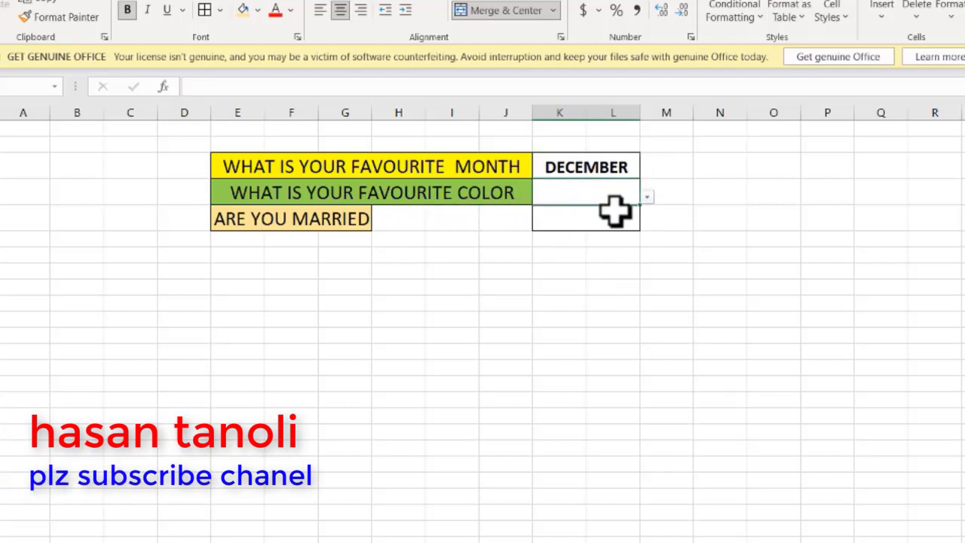
{"action": "left_click", "coordinate": [648, 198]}
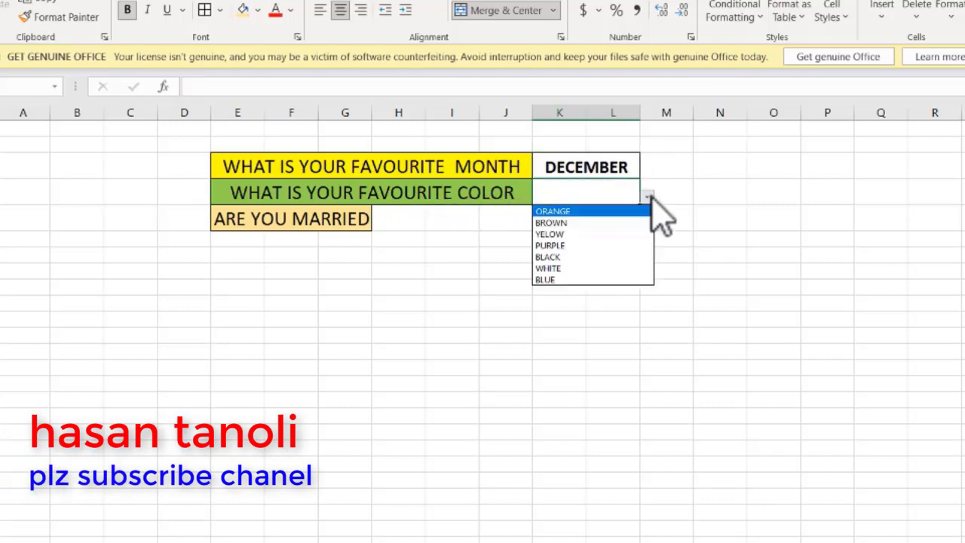
{"action": "left_click", "coordinate": [571, 224]}
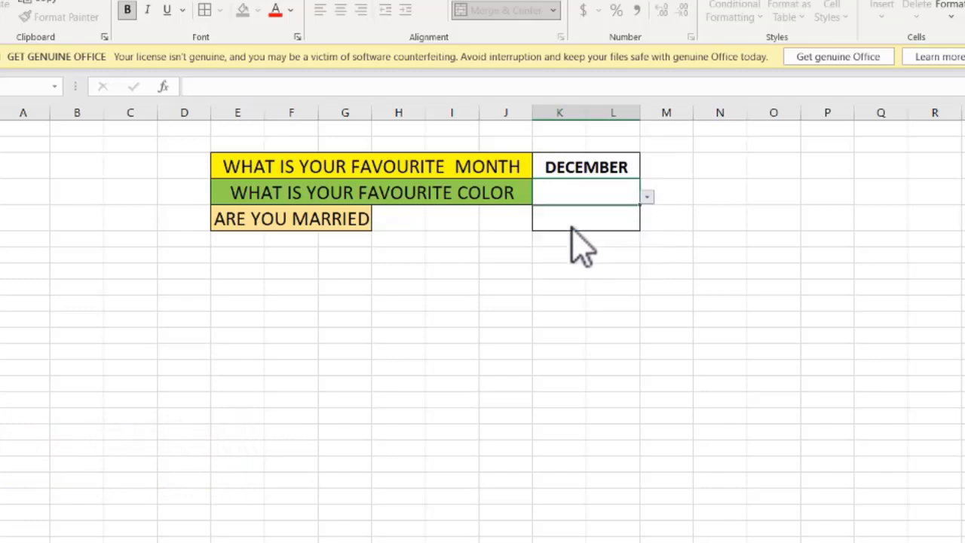
{"action": "left_click", "coordinate": [646, 198]}
{"action": "left_click", "coordinate": [573, 268]}
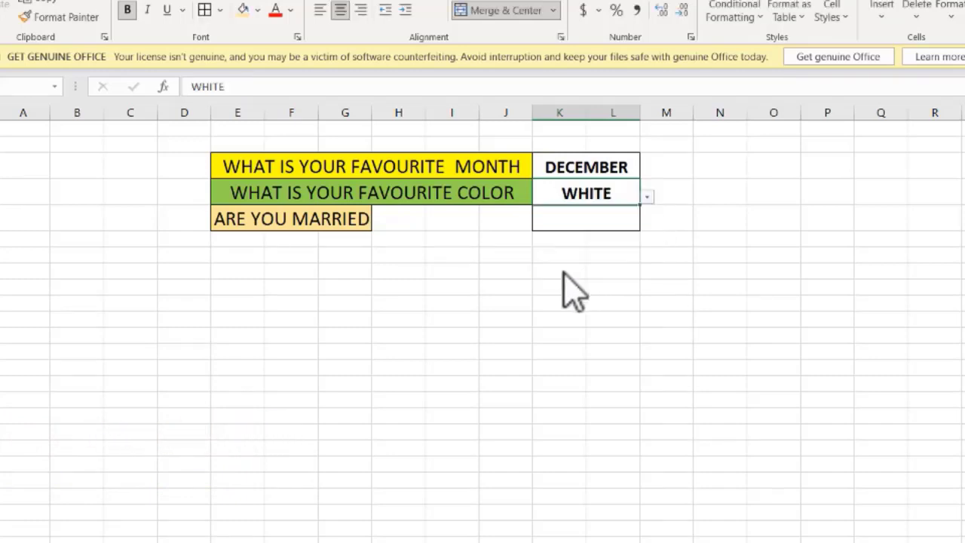
{"action": "left_click", "coordinate": [647, 197]}
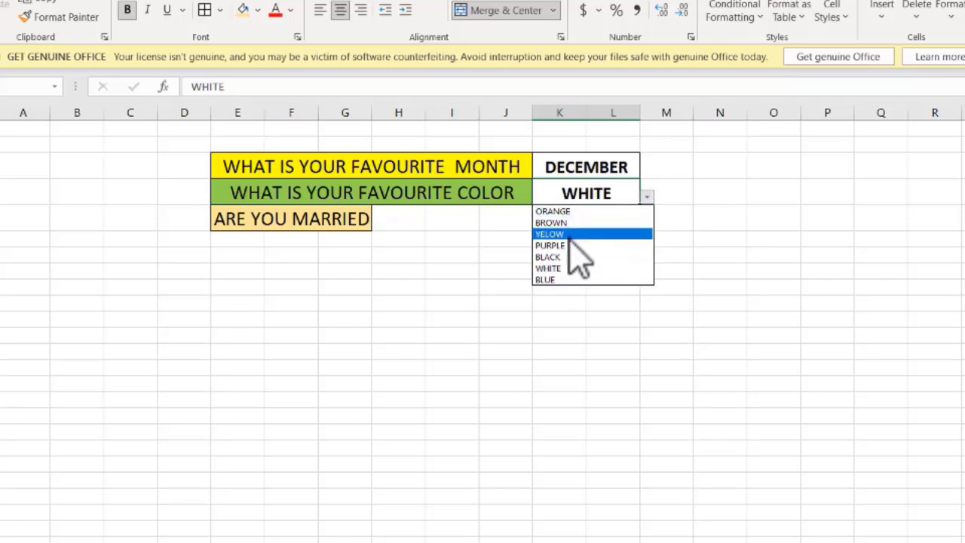
{"action": "left_click", "coordinate": [567, 245]}
{"action": "left_click", "coordinate": [646, 196]}
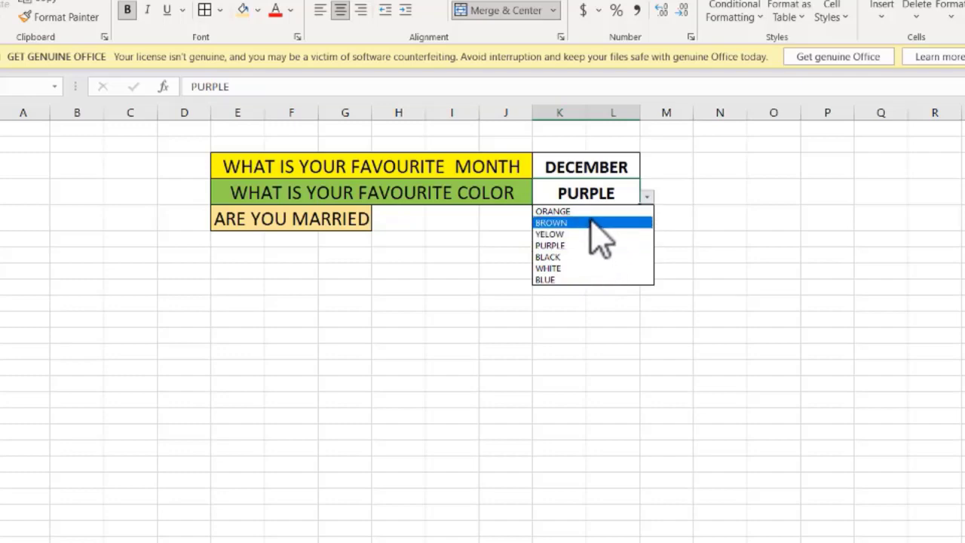
{"action": "left_click", "coordinate": [647, 196]}
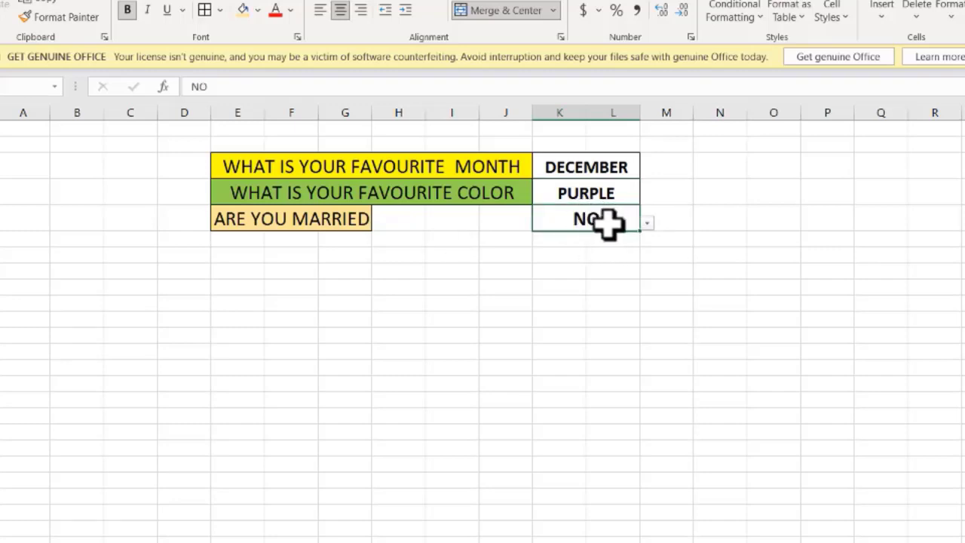
{"action": "key", "text": "Up"}
{"action": "key", "text": "Up"}
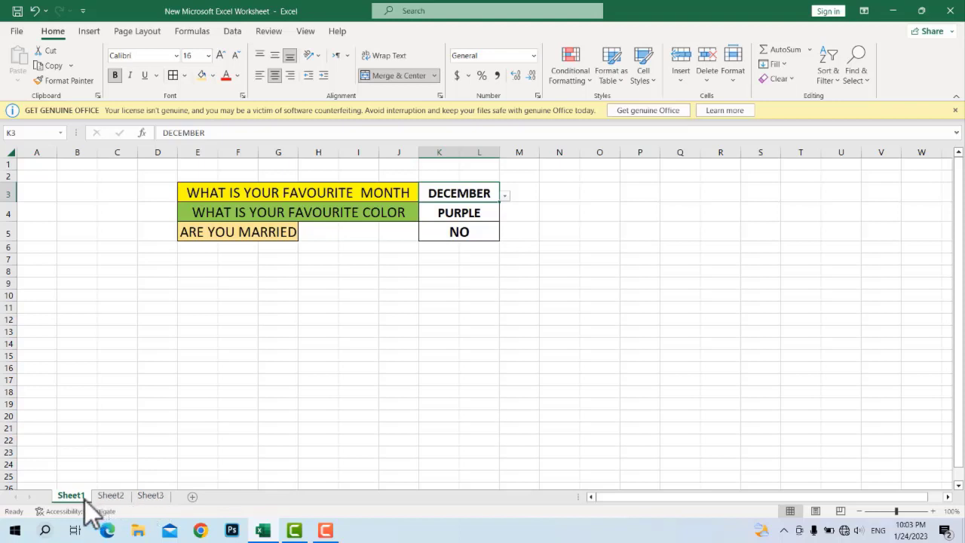
On Sheet3, start a data validation rule for the favourite month answer cell L4 and allow a List
{"action": "left_click", "coordinate": [151, 496]}
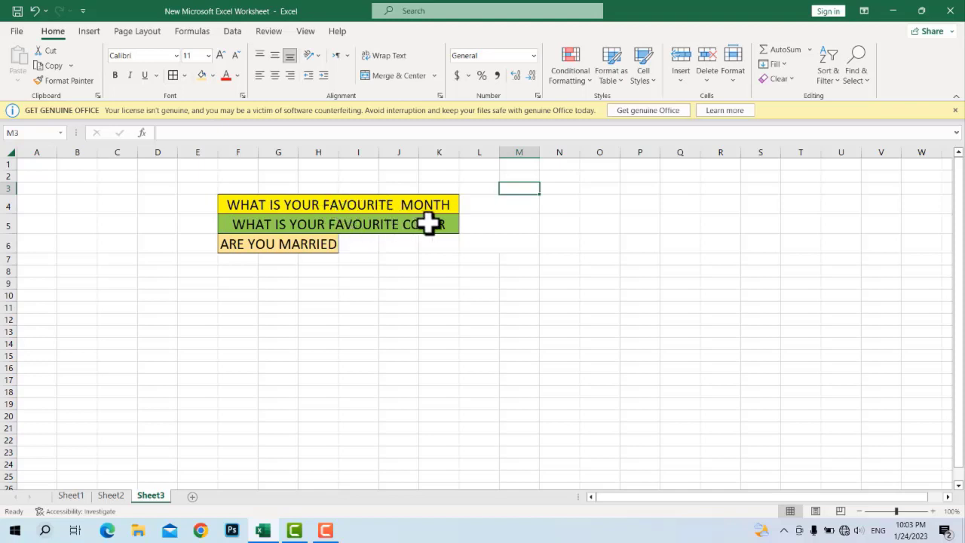
{"action": "left_click", "coordinate": [495, 211]}
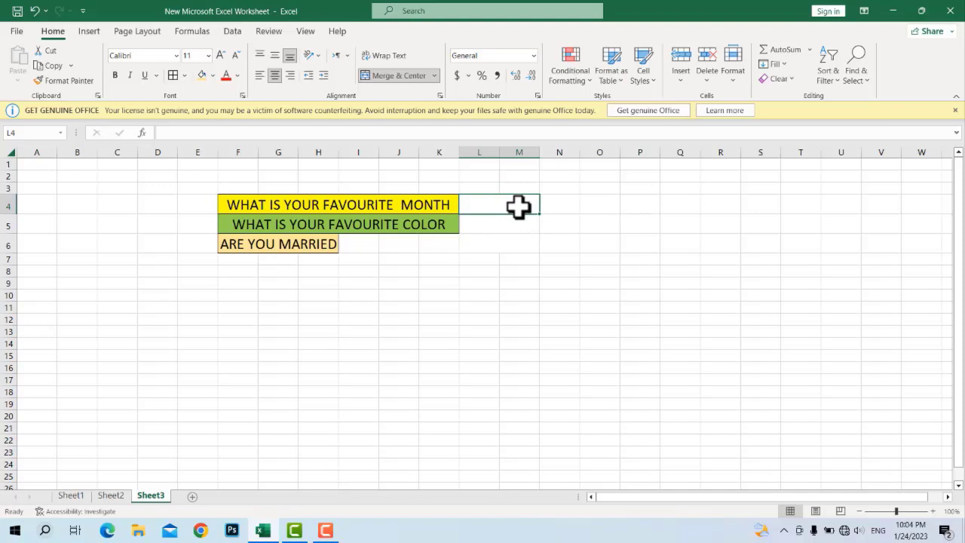
{"action": "left_click", "coordinate": [235, 33]}
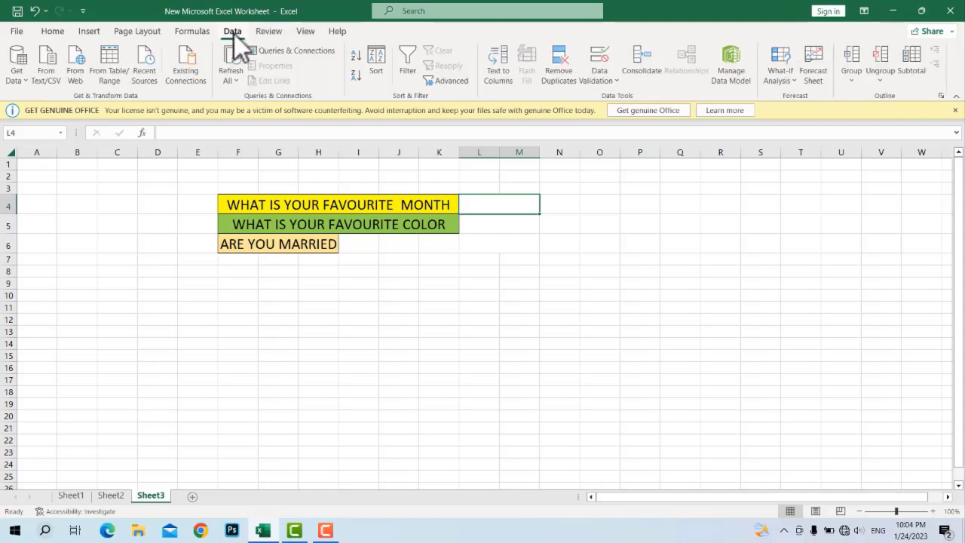
{"action": "left_click", "coordinate": [615, 78]}
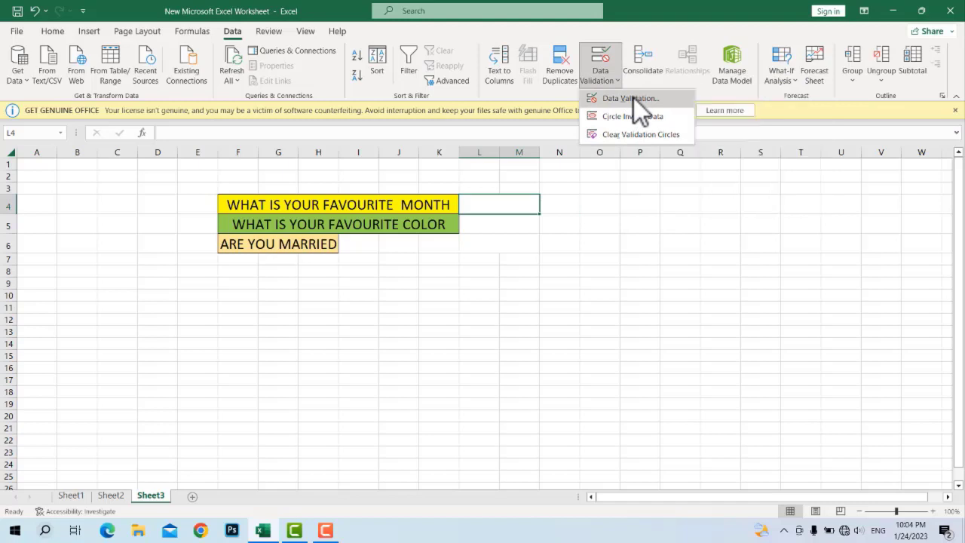
{"action": "left_click", "coordinate": [633, 98]}
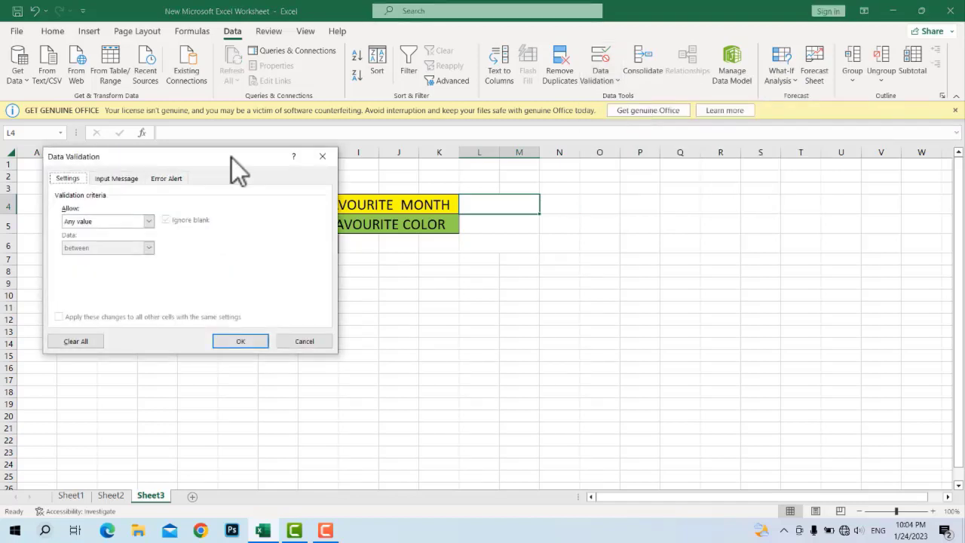
{"action": "left_click_drag", "start_coordinate": [231, 157], "coordinate": [749, 171]}
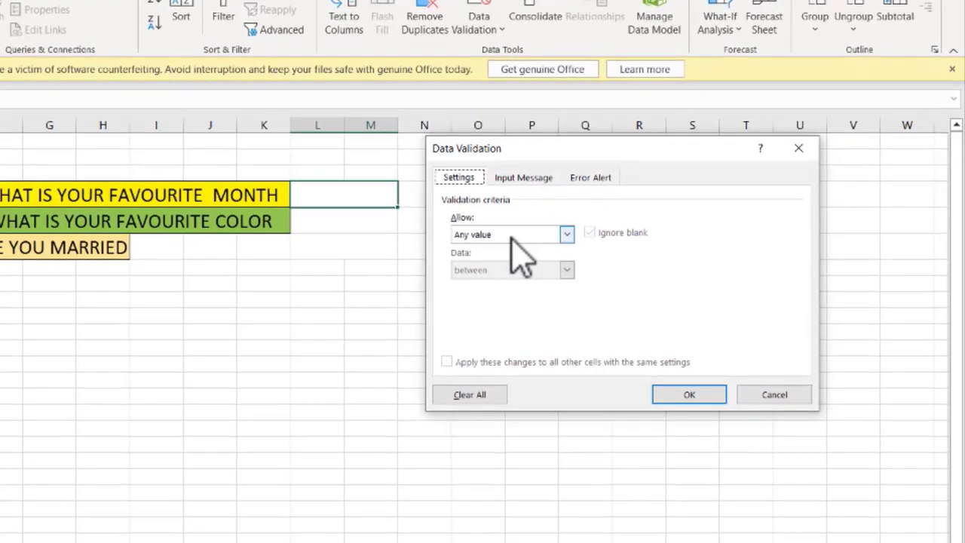
{"action": "left_click", "coordinate": [567, 234]}
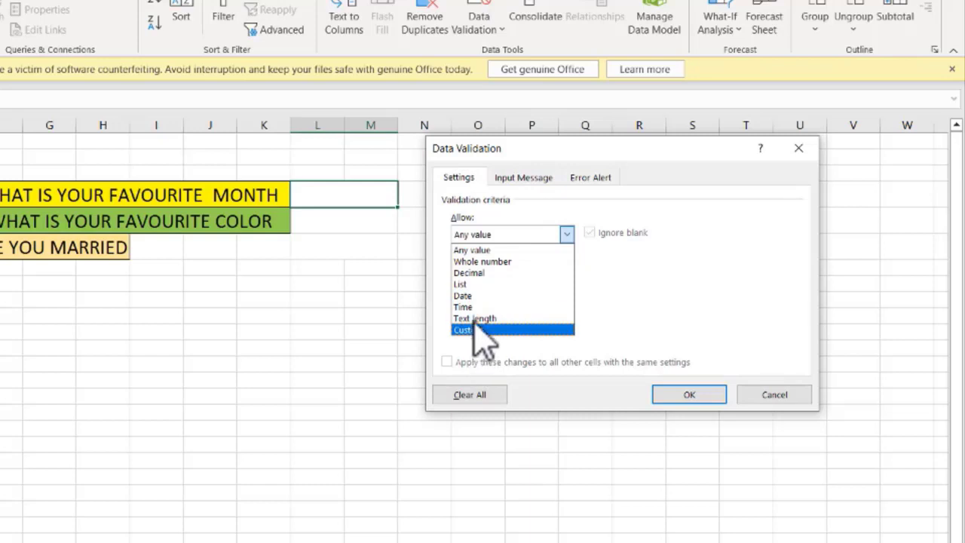
{"action": "left_click", "coordinate": [502, 284]}
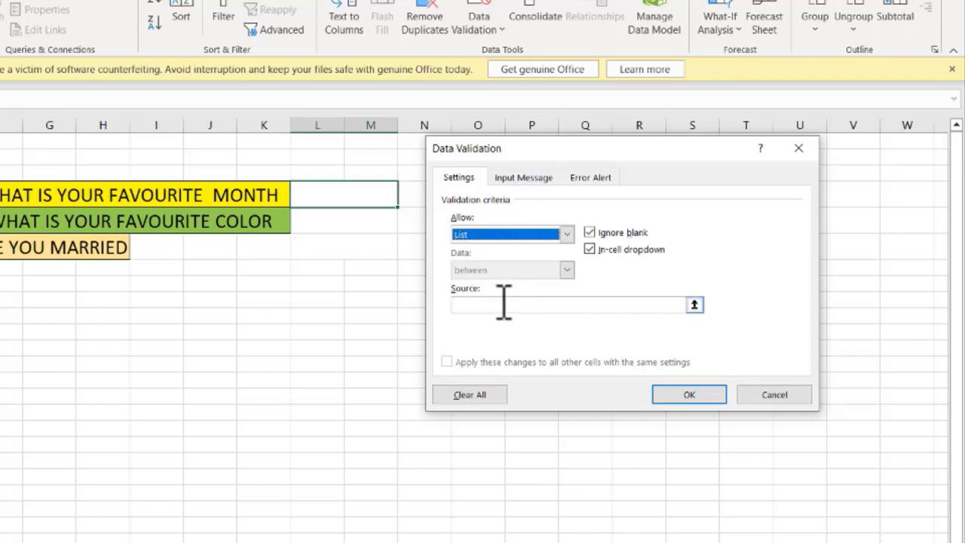
Set the list source to the months on Sheet2, =Sheet2!$C$3:$C$14, and apply the validation rule
{"action": "left_click", "coordinate": [694, 305]}
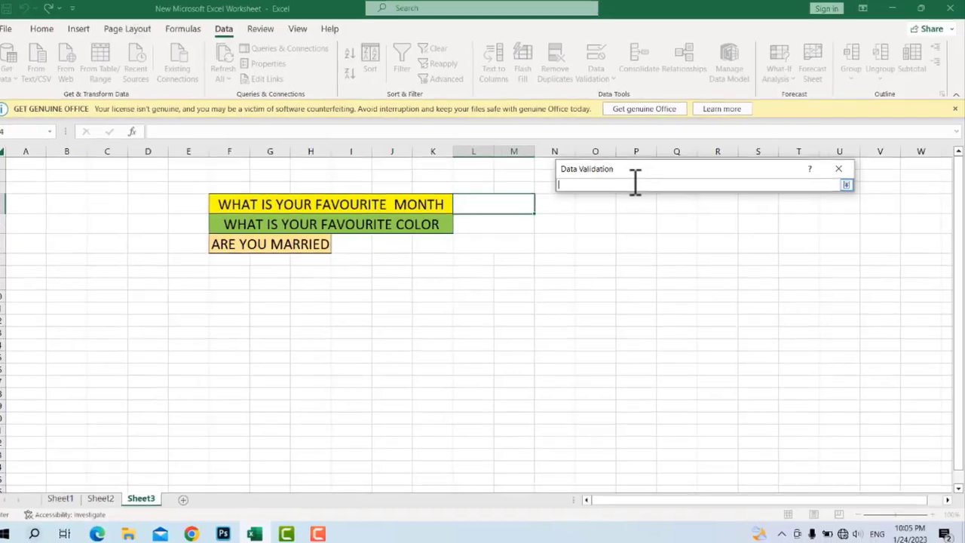
{"action": "type", "text": "="}
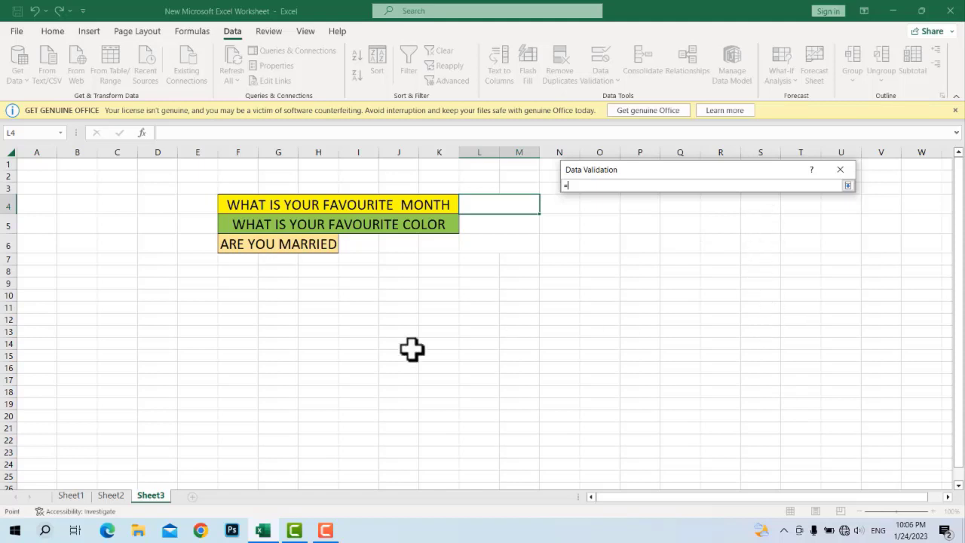
{"action": "left_click", "coordinate": [110, 497]}
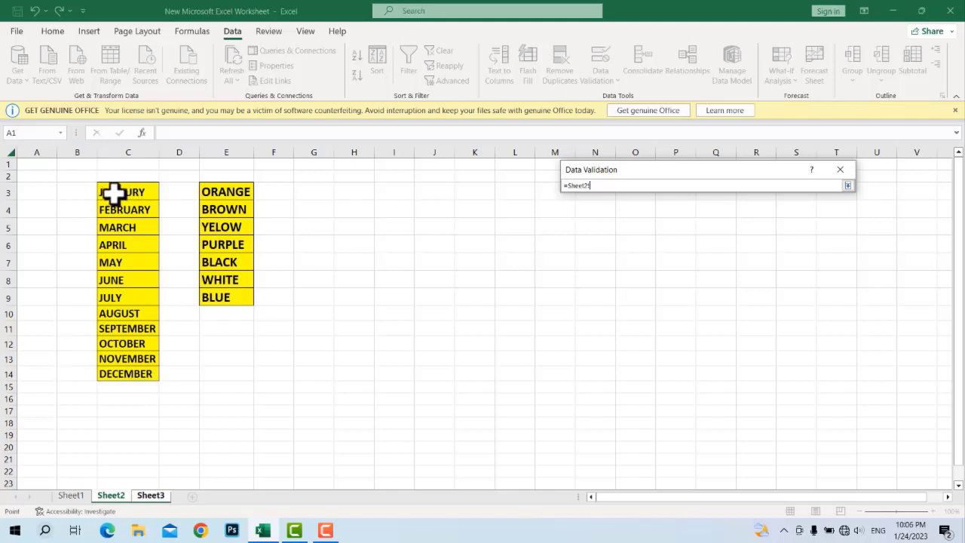
{"action": "left_click_drag", "start_coordinate": [113, 193], "coordinate": [135, 373]}
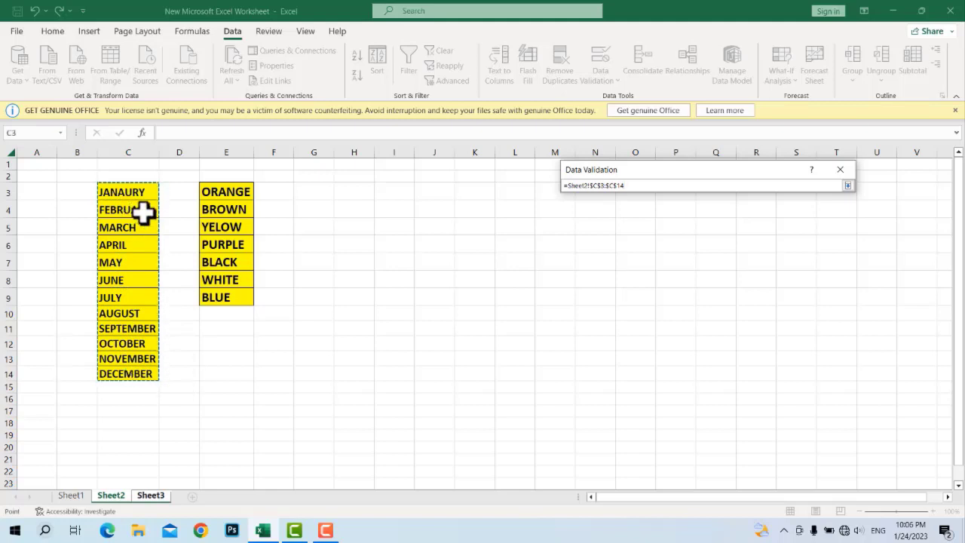
{"action": "left_click", "coordinate": [847, 186]}
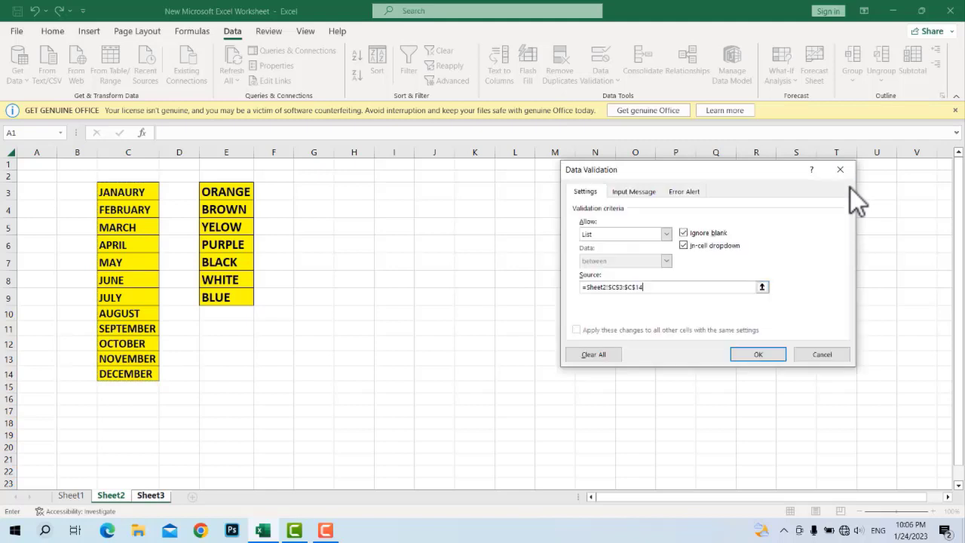
{"action": "left_click", "coordinate": [758, 354]}
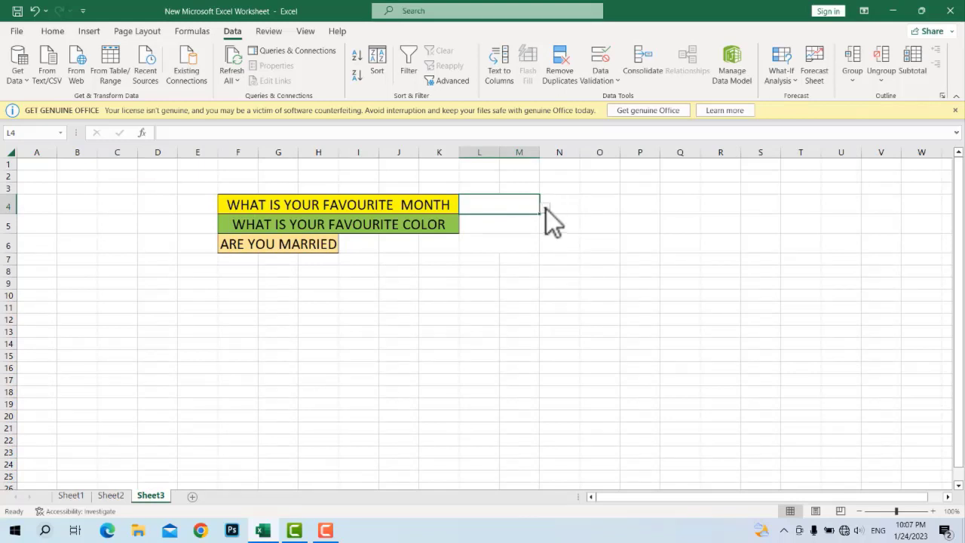
Test the new month dropdown in L4 by choosing APRIL and finally OCTOBER
{"action": "left_click", "coordinate": [545, 208]}
{"action": "left_click", "coordinate": [499, 242]}
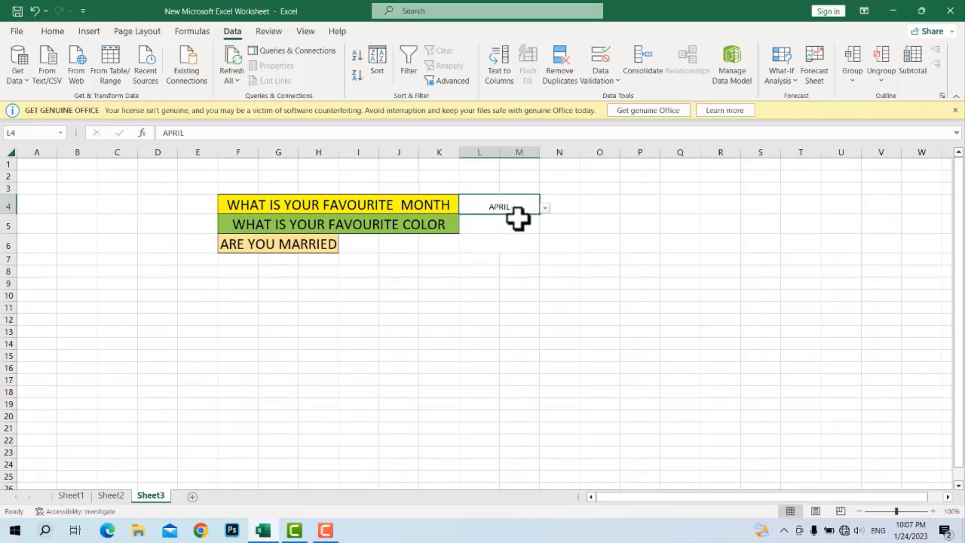
{"action": "left_click", "coordinate": [544, 207]}
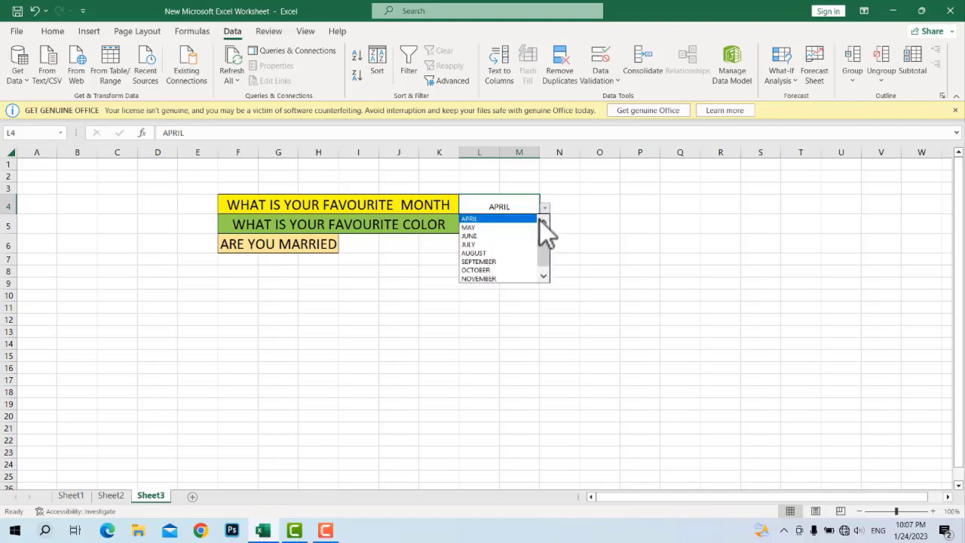
{"action": "left_click", "coordinate": [501, 270]}
Add a List data validation rule to the favourite color answer cell L5, sourced from the colors on Sheet2, =Sheet2!$E$3:$E$9
{"action": "left_click", "coordinate": [485, 226]}
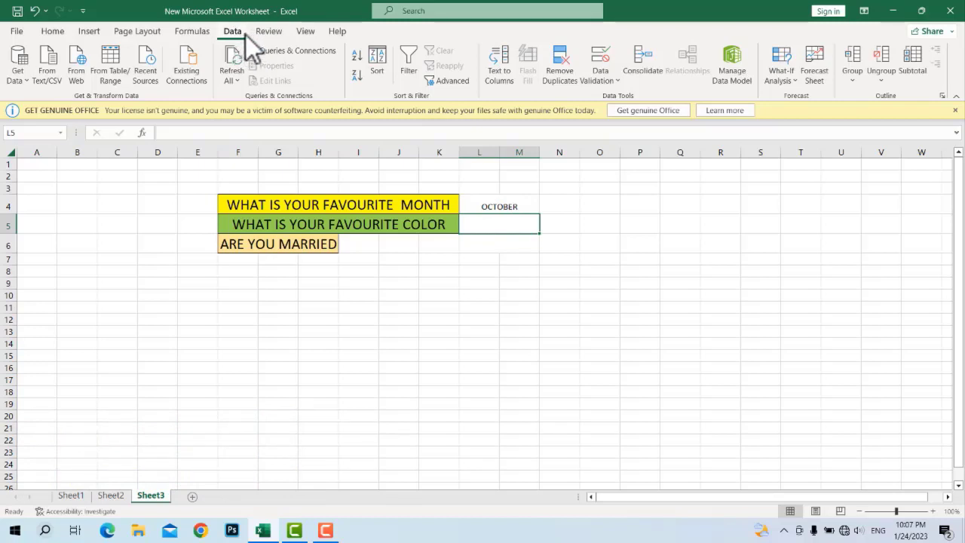
{"action": "left_click", "coordinate": [606, 82]}
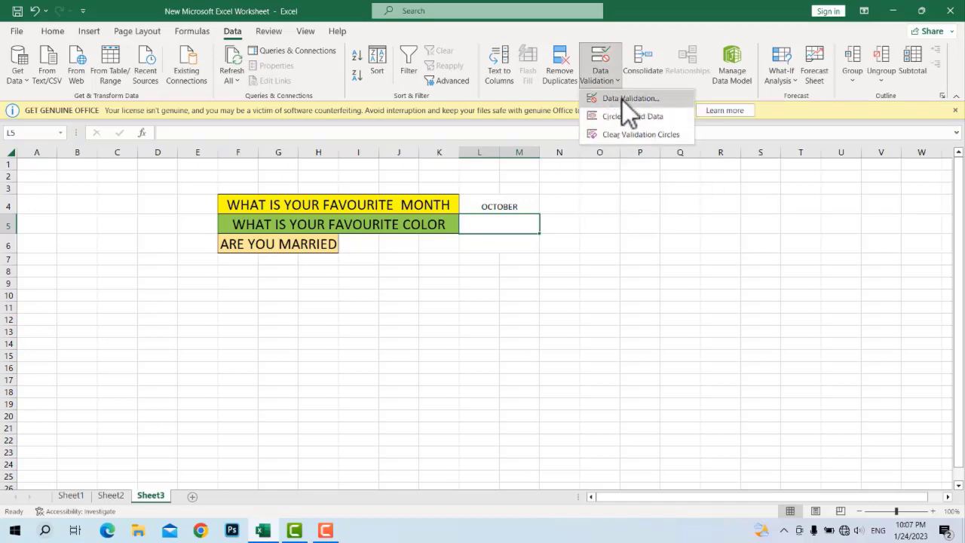
{"action": "left_click", "coordinate": [624, 101]}
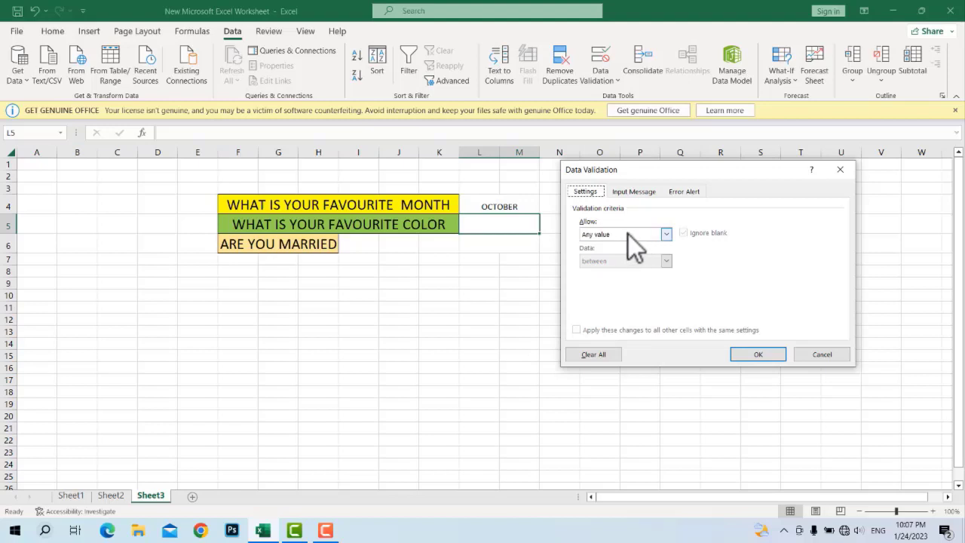
{"action": "left_click", "coordinate": [668, 235]}
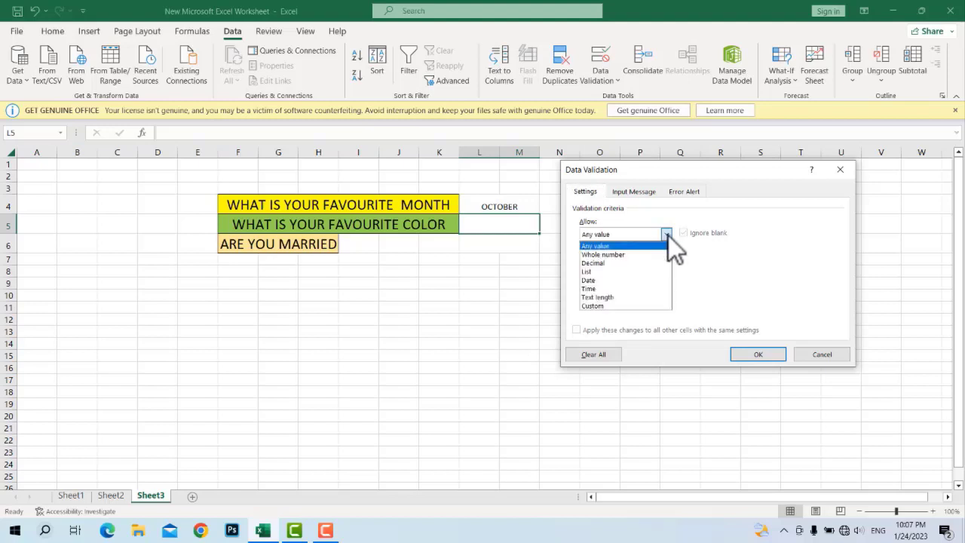
{"action": "left_click", "coordinate": [615, 271]}
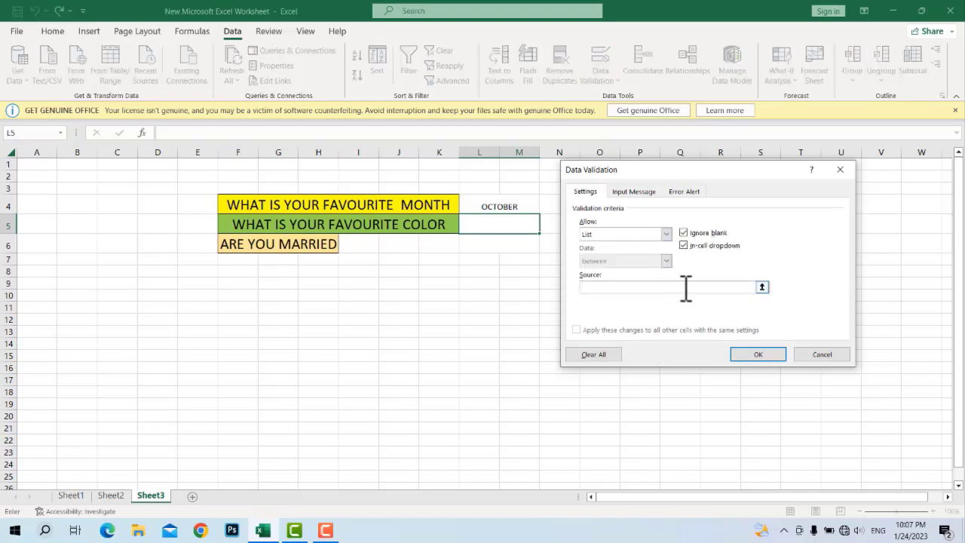
{"action": "left_click", "coordinate": [762, 289]}
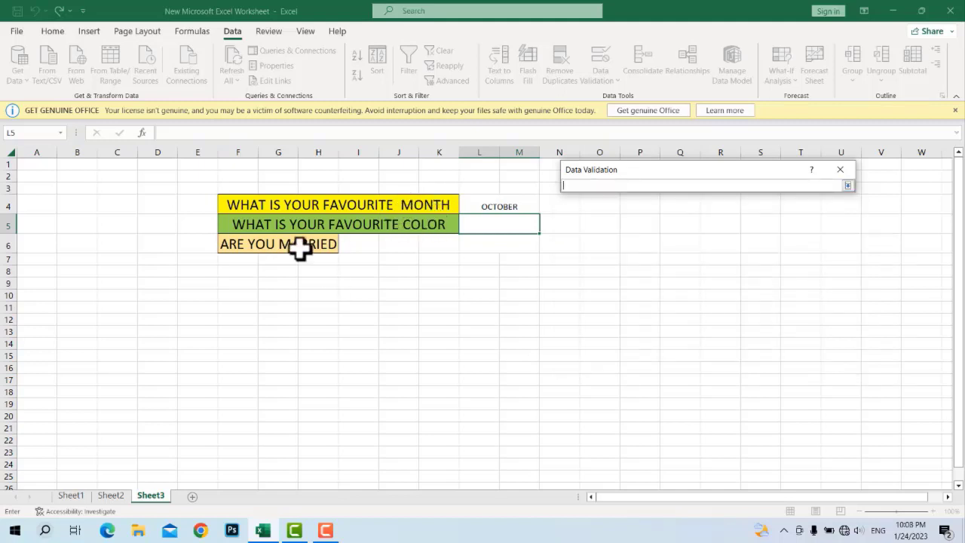
{"action": "left_click", "coordinate": [111, 495]}
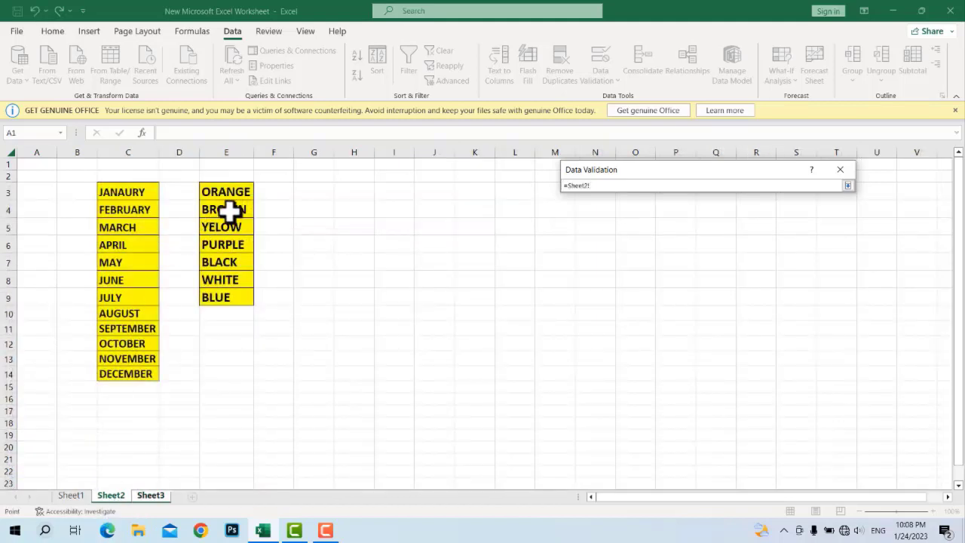
{"action": "left_click_drag", "start_coordinate": [213, 190], "coordinate": [226, 299]}
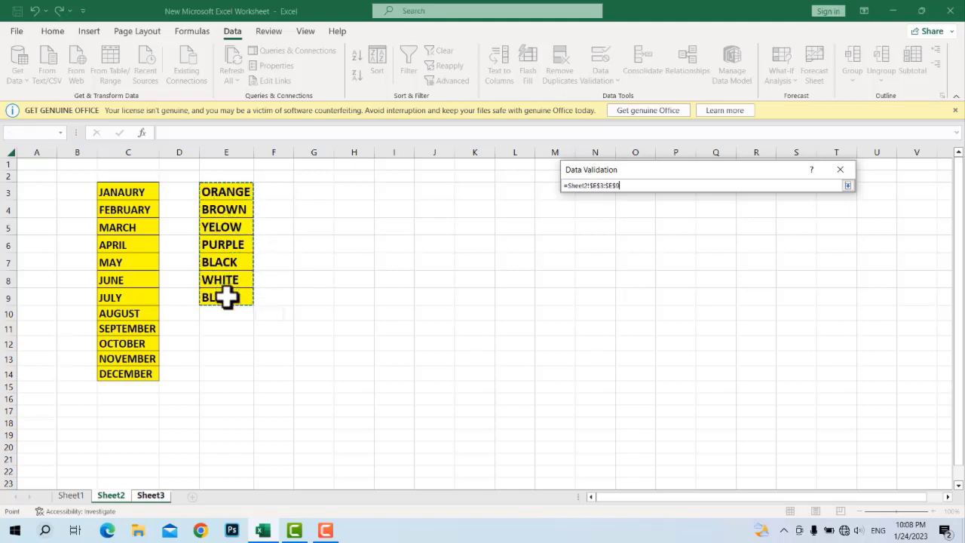
{"action": "left_click", "coordinate": [848, 186]}
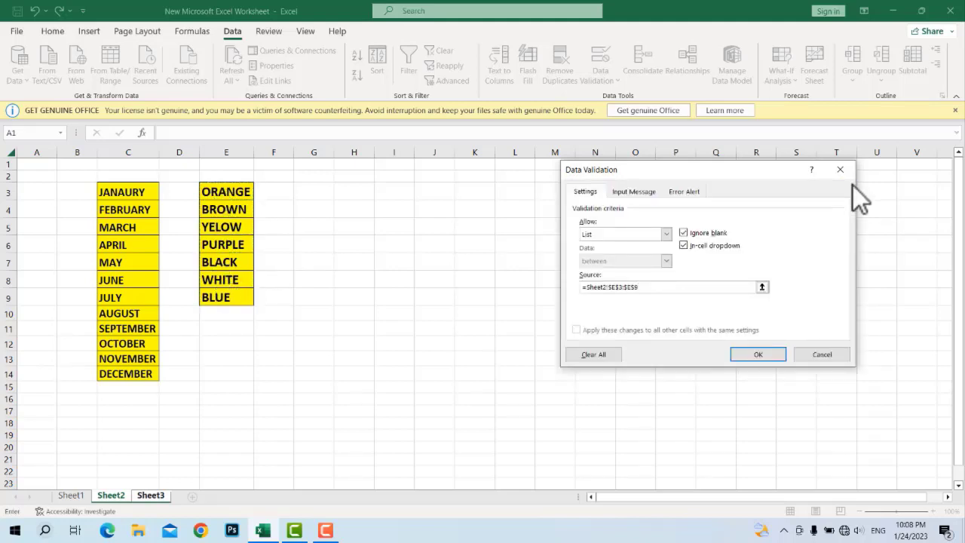
{"action": "left_click", "coordinate": [758, 354]}
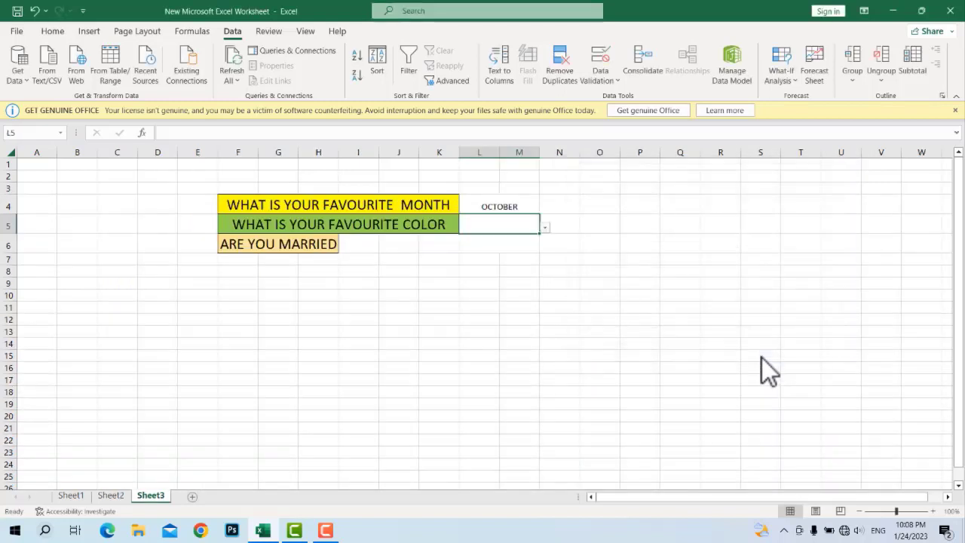
Test the new color dropdown in L5 by choosing BROWN and finally WHITE
{"action": "left_click", "coordinate": [547, 227]}
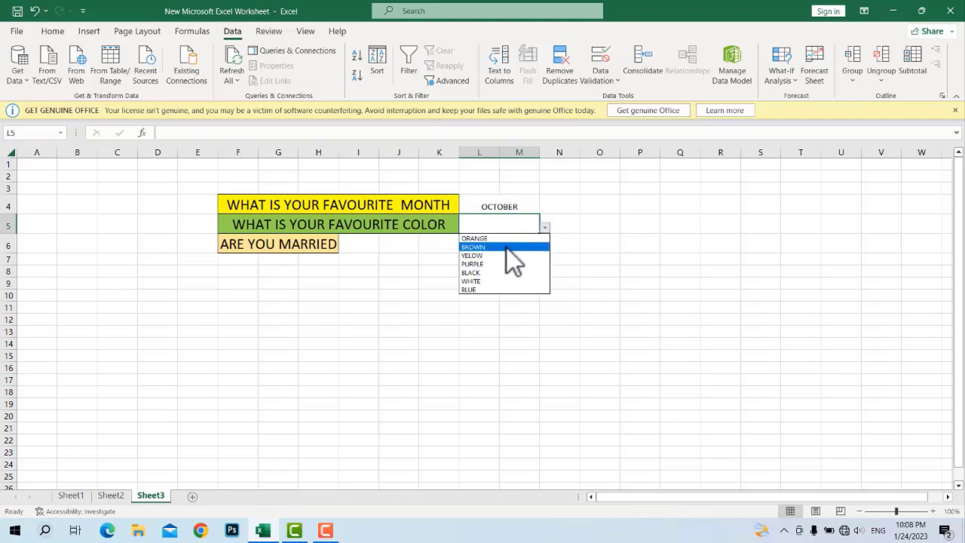
{"action": "left_click", "coordinate": [506, 248]}
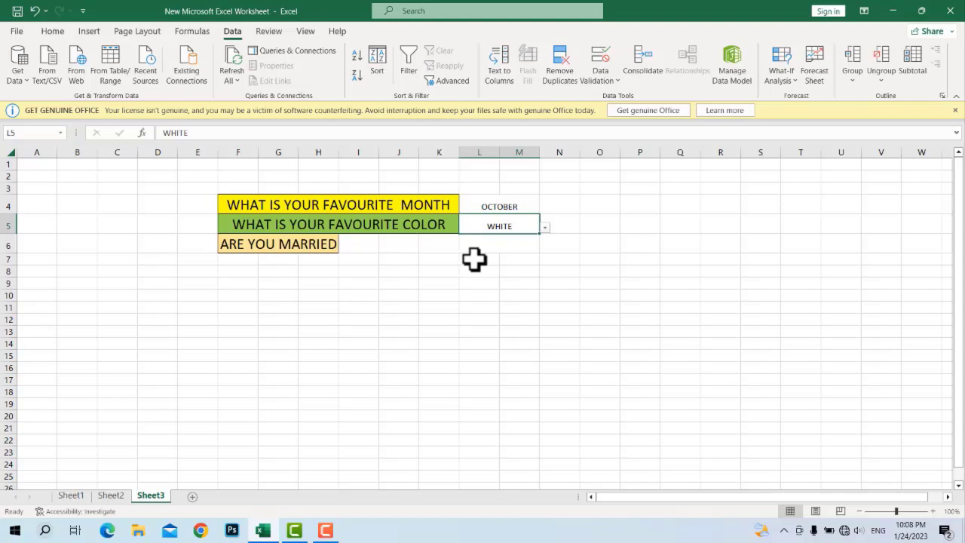
Add a List data validation rule to the married answer cell L6 with the directly entered source YES,NO
{"action": "left_click", "coordinate": [515, 248]}
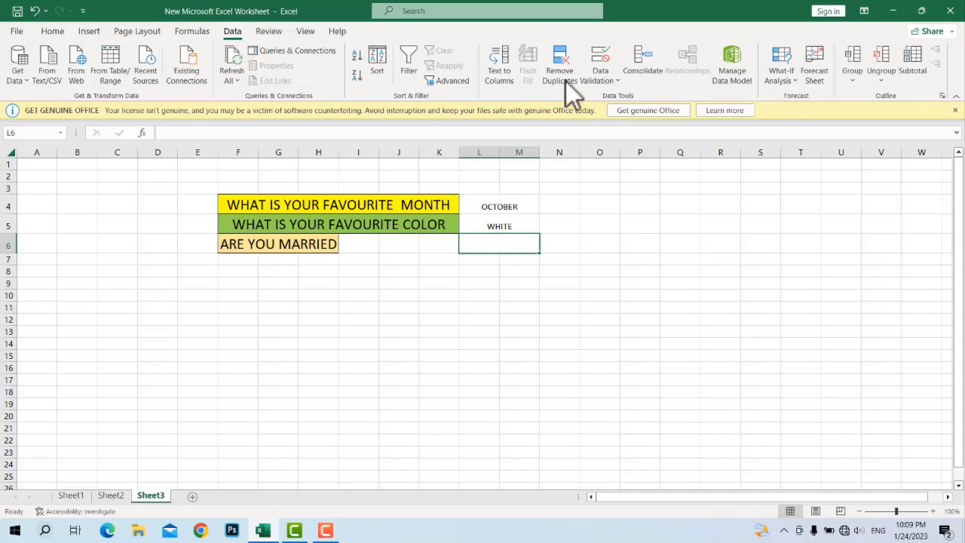
{"action": "left_click", "coordinate": [611, 82]}
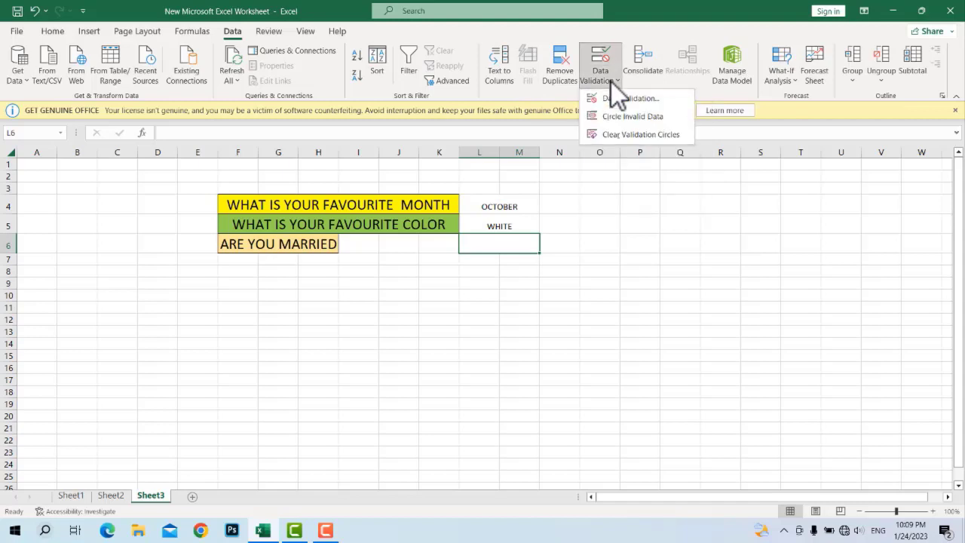
{"action": "left_click", "coordinate": [626, 95]}
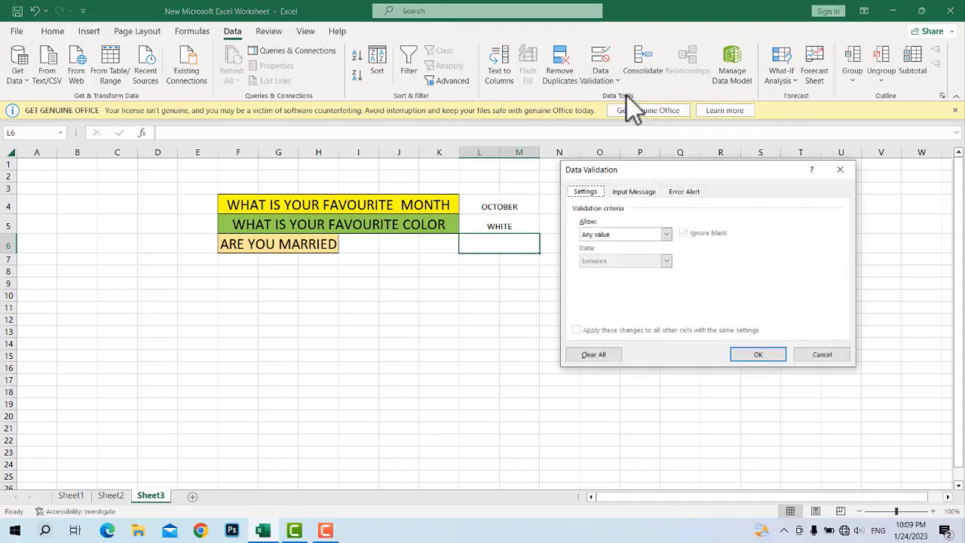
{"action": "left_click", "coordinate": [666, 234]}
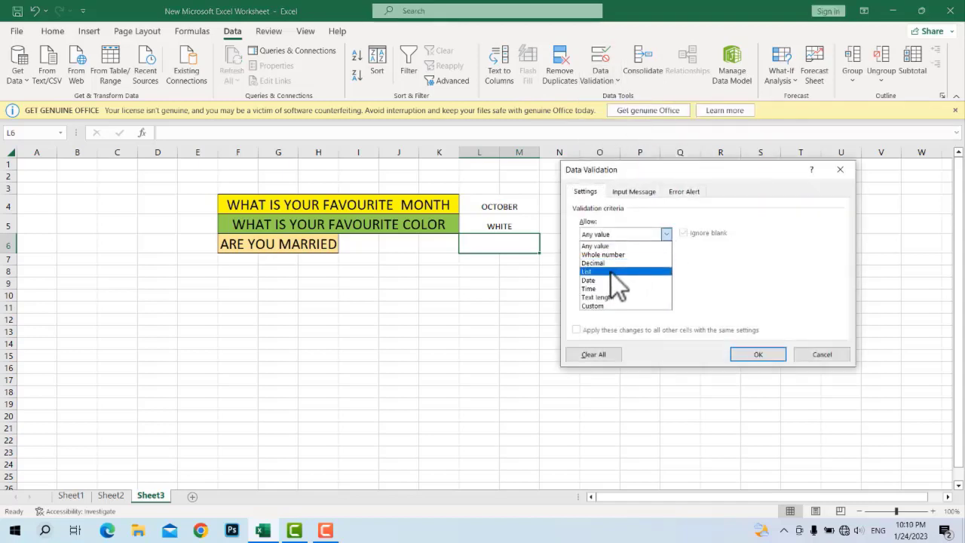
{"action": "left_click", "coordinate": [612, 272]}
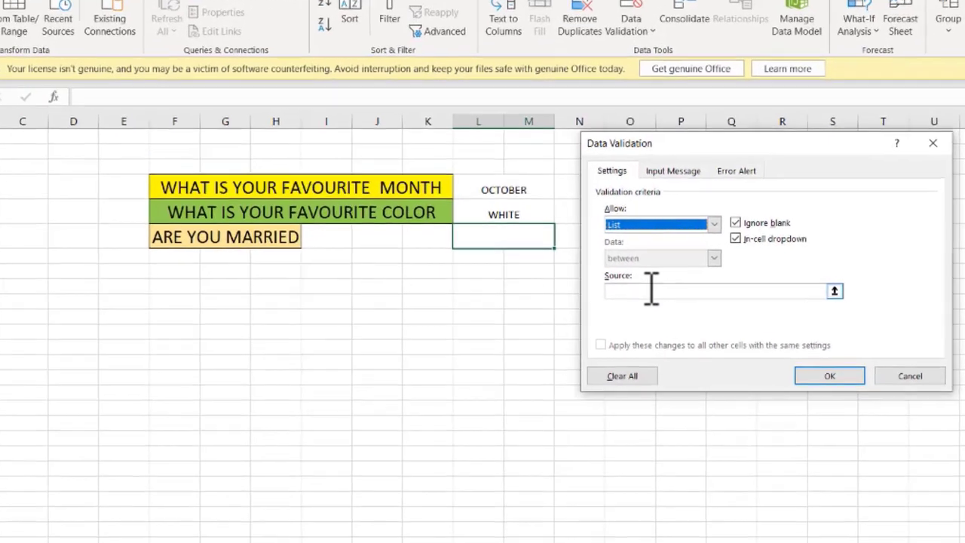
{"action": "left_click", "coordinate": [616, 286]}
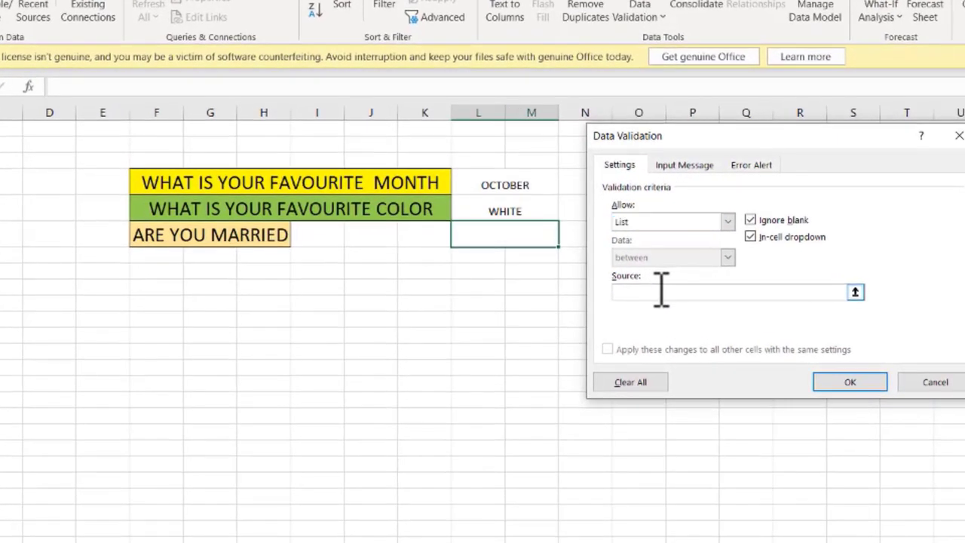
{"action": "type", "text": "YES"}
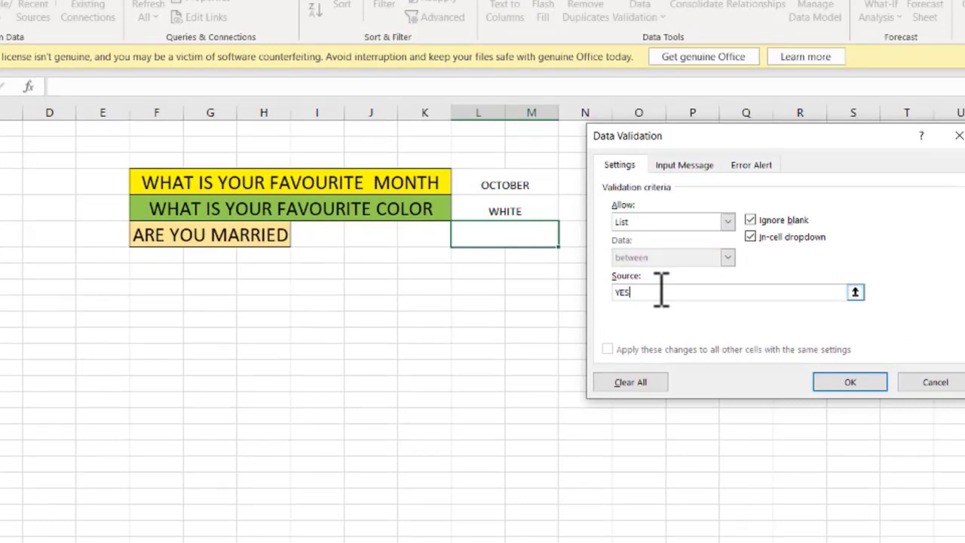
{"action": "type", "text": ",NO"}
{"action": "left_click", "coordinate": [849, 382]}
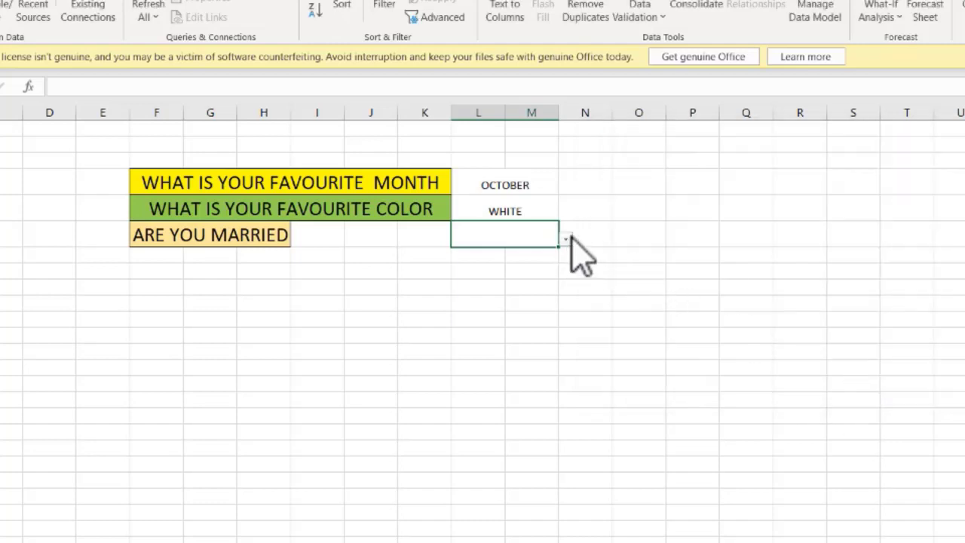
Test the married dropdown in L6 by choosing YES and finally NO
{"action": "left_click", "coordinate": [566, 240]}
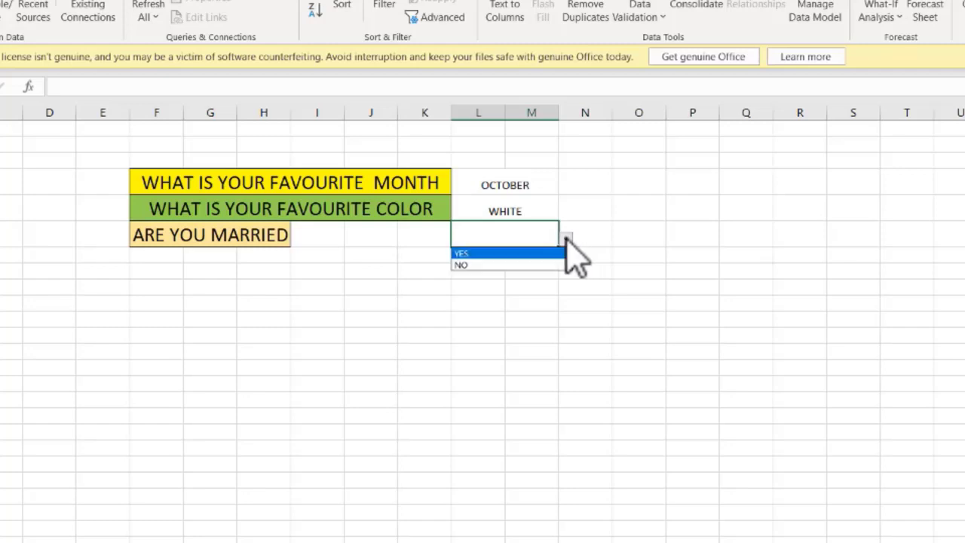
{"action": "left_click", "coordinate": [520, 253]}
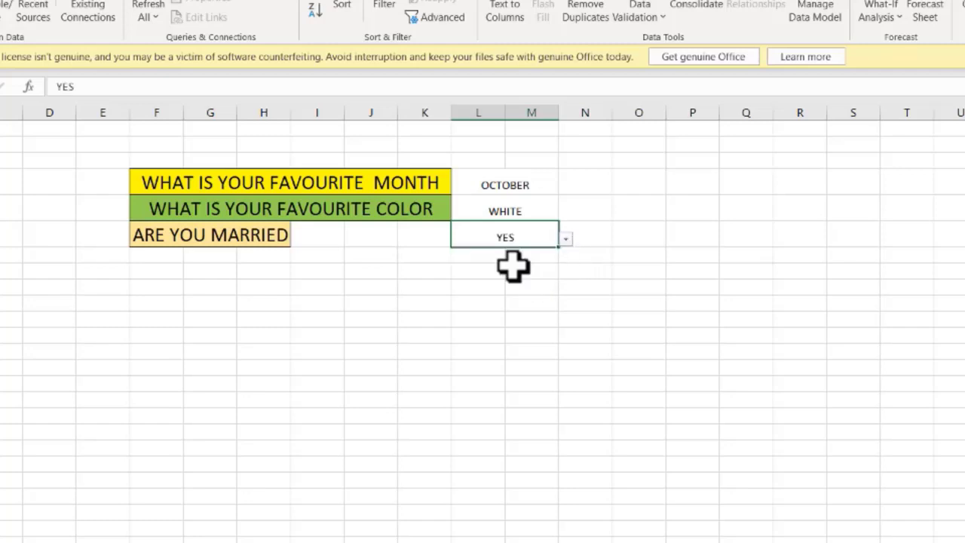
{"action": "left_click", "coordinate": [566, 239]}
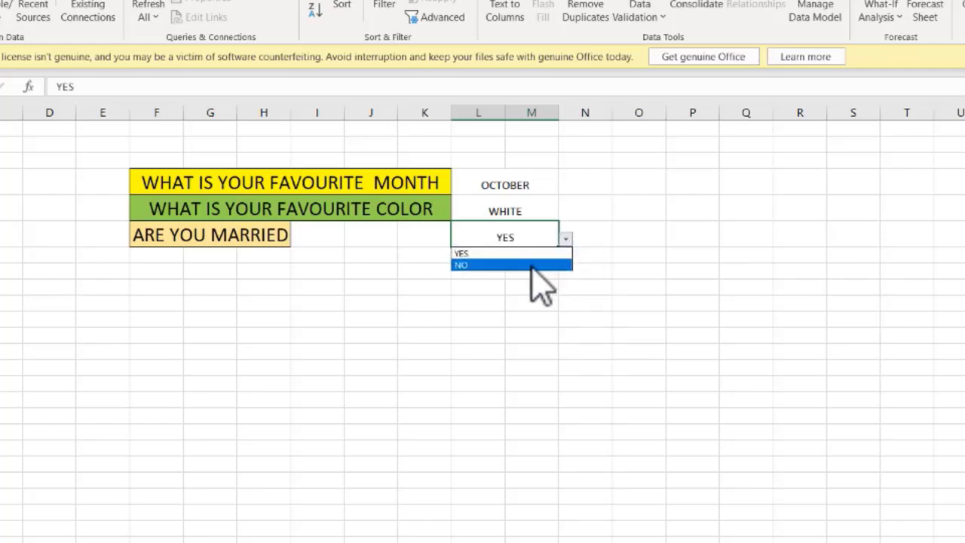
{"action": "left_click", "coordinate": [531, 266]}
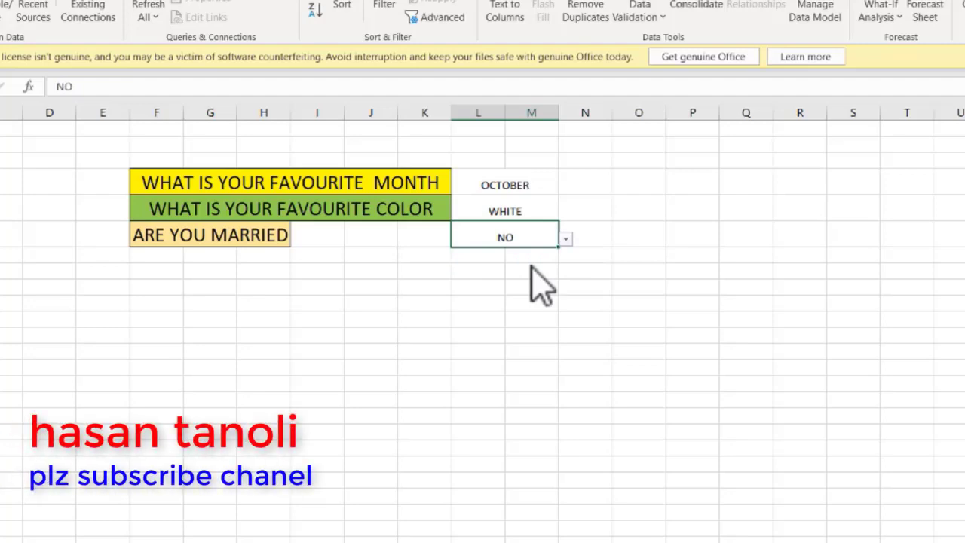